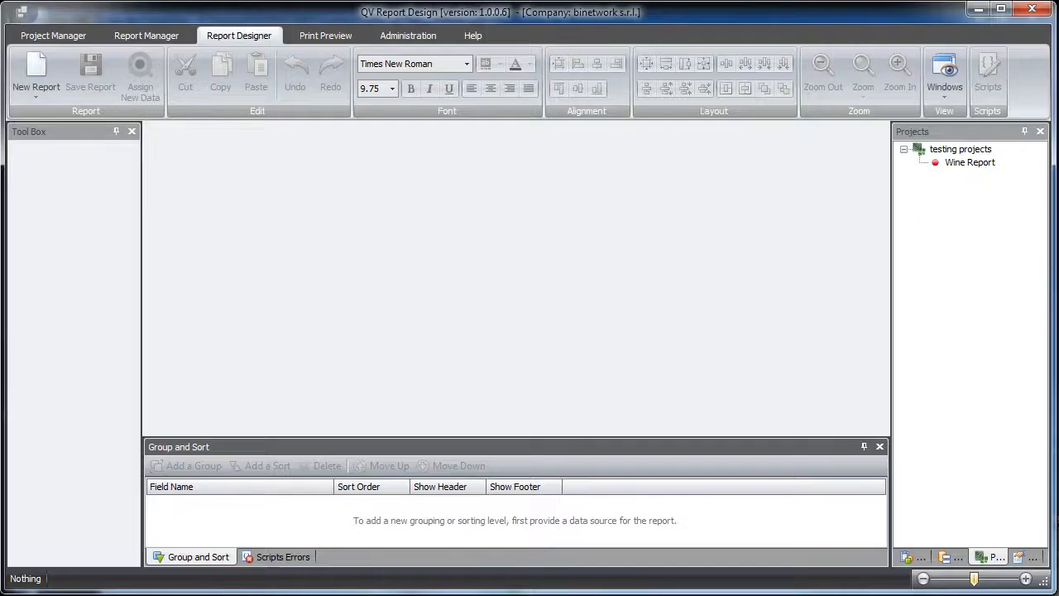
- Open the Wine Report from the testing projects group in the designer and look over its layout
{"action": "left_click", "coordinate": [970, 163]}
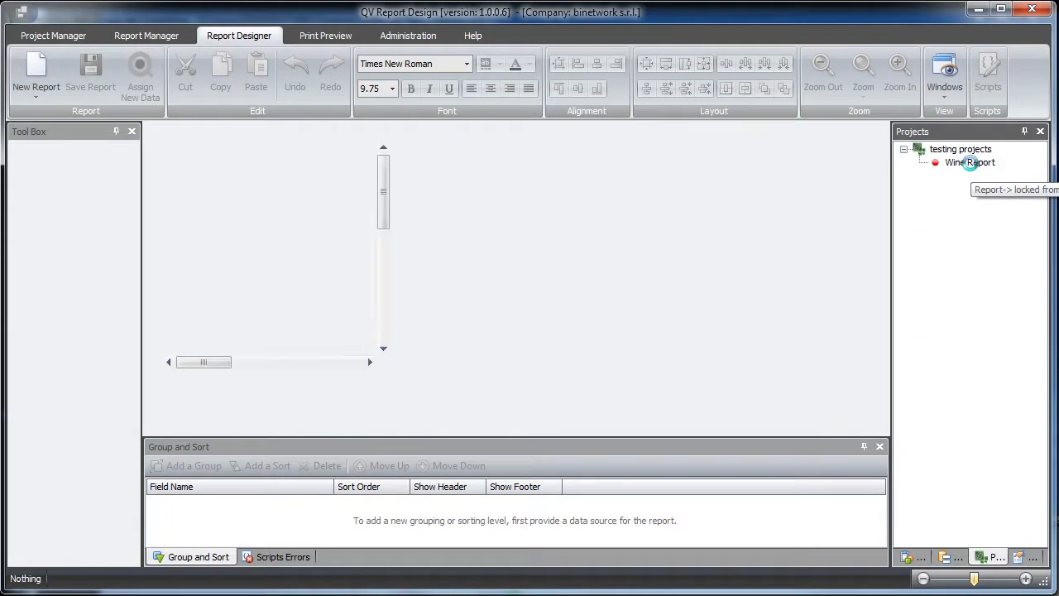
{"action": "double_click", "coordinate": [971, 163]}
{"action": "scroll", "coordinate": [884, 213], "scroll_direction": "down", "scroll_amount": 2}
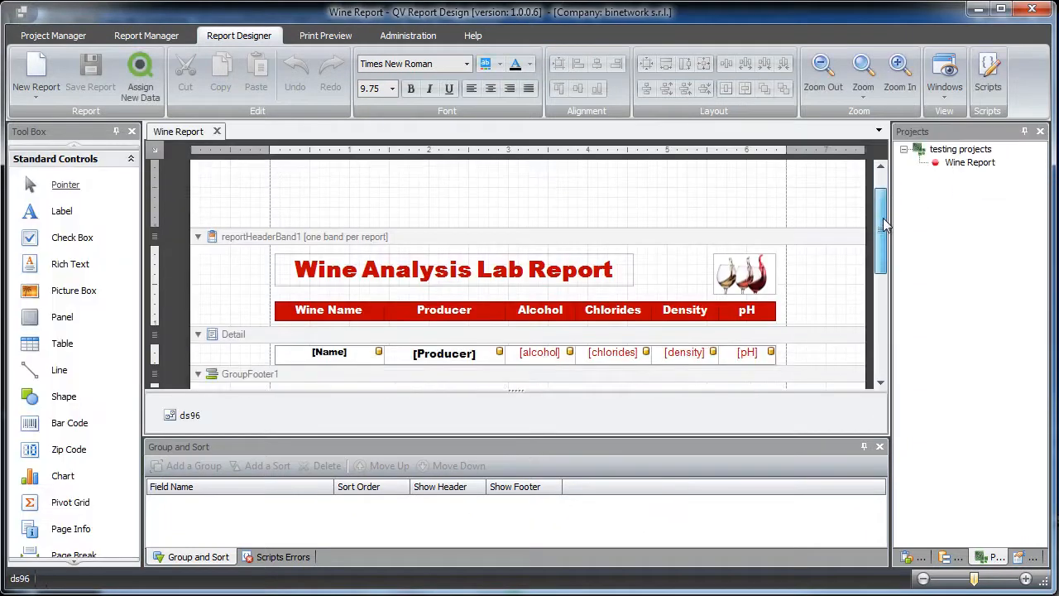
- Review the Wine Report's print preview from the first page to the average values on the last, and close the report
{"action": "left_click", "coordinate": [320, 37]}
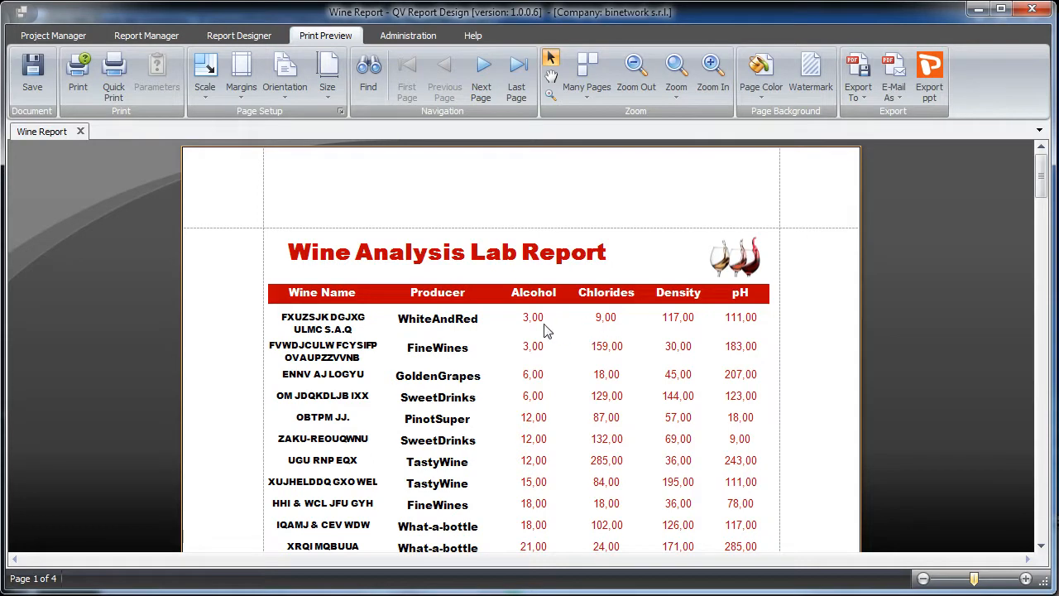
{"action": "left_click_drag", "start_coordinate": [1051, 178], "coordinate": [1052, 451]}
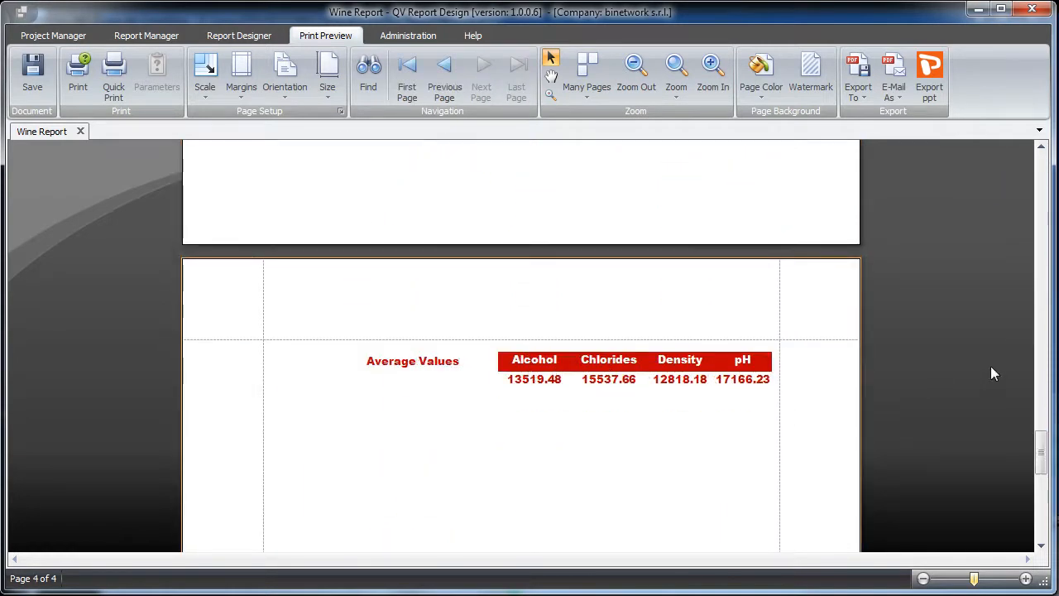
{"action": "left_click_drag", "start_coordinate": [1041, 451], "coordinate": [1038, 169]}
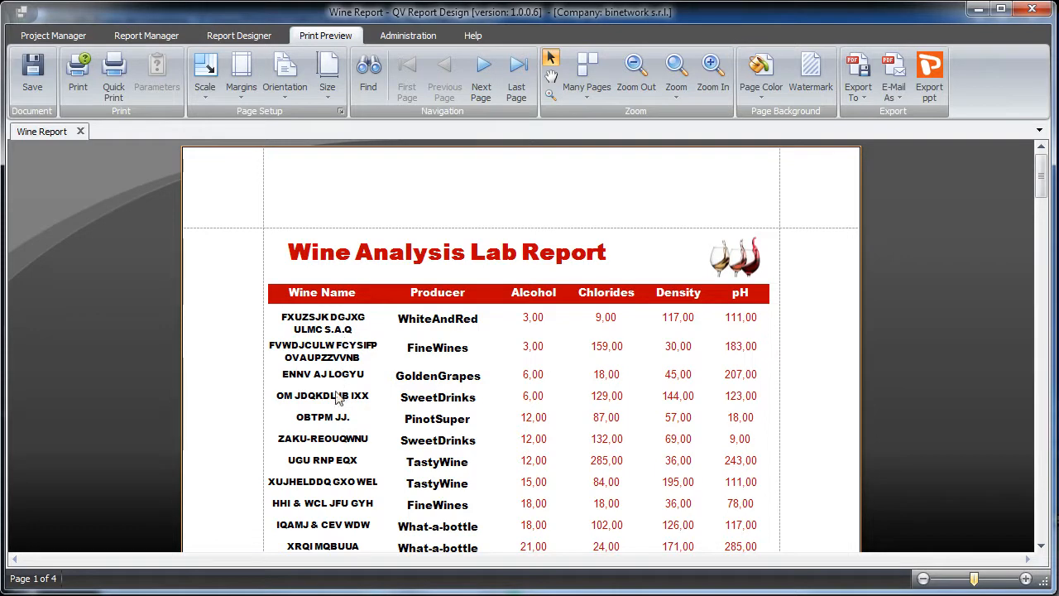
{"action": "left_click", "coordinate": [243, 37]}
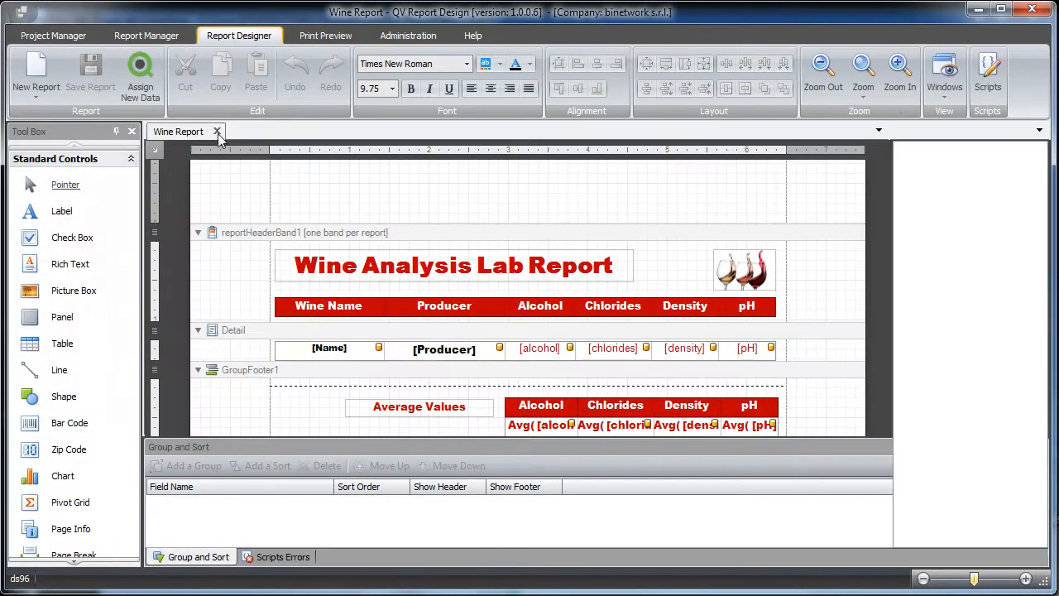
{"action": "left_click", "coordinate": [217, 131]}
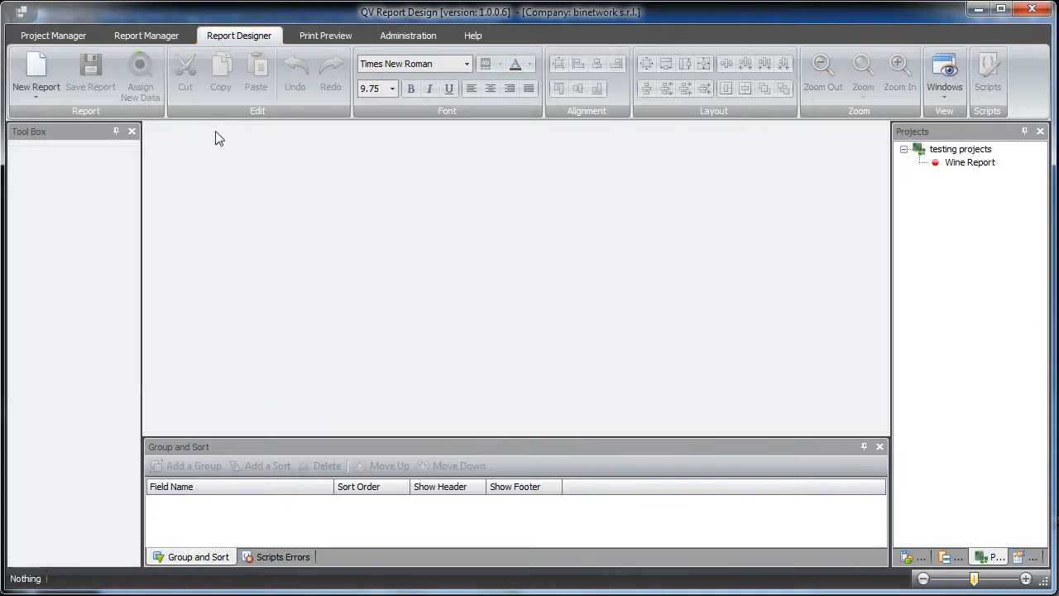
- Create a new report cycle named "Lab Analysis Producers" with the cycle type set to report
{"action": "left_click", "coordinate": [151, 36]}
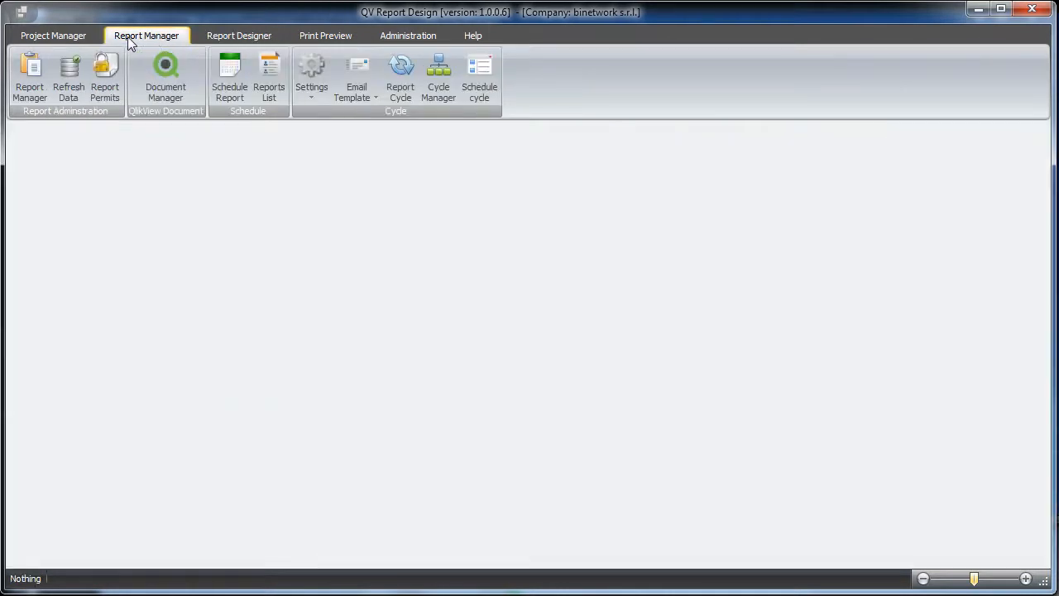
{"action": "left_click", "coordinate": [405, 95]}
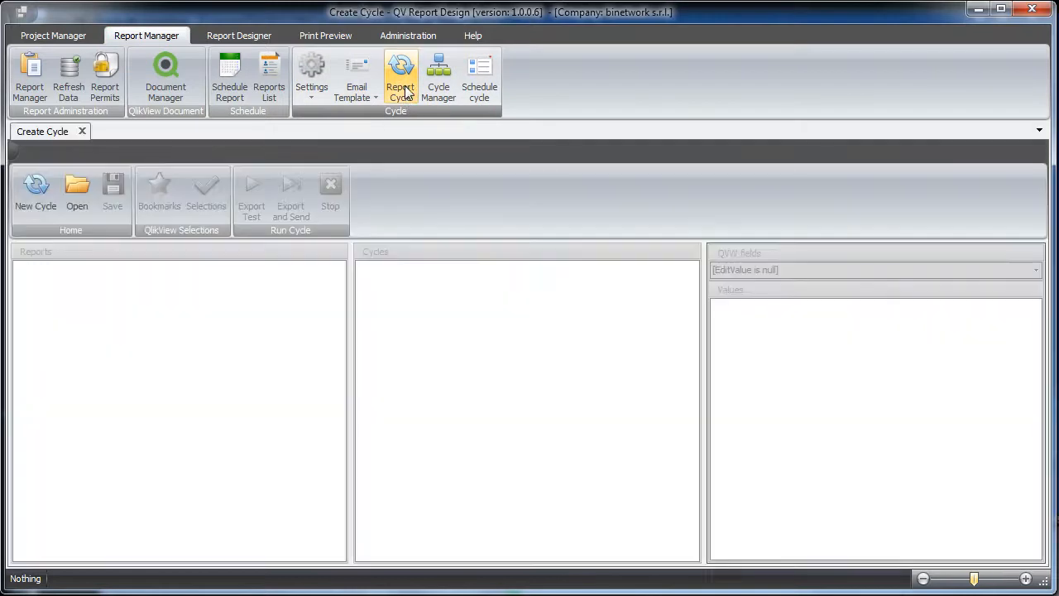
{"action": "left_click", "coordinate": [36, 198]}
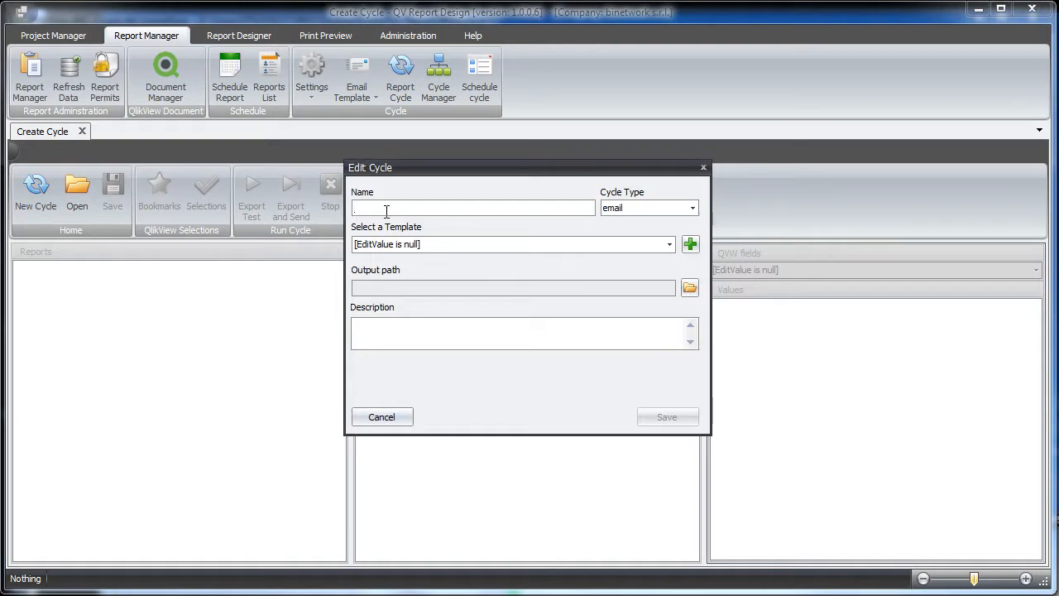
{"action": "type", "text": "Lab B"}
{"action": "type", "text": "ba"}
{"action": "key", "text": "BackSpace"}
{"action": "key", "text": "BackSpace"}
{"action": "type", "text": "nalysis Producers"}
{"action": "left_click", "coordinate": [695, 208]}
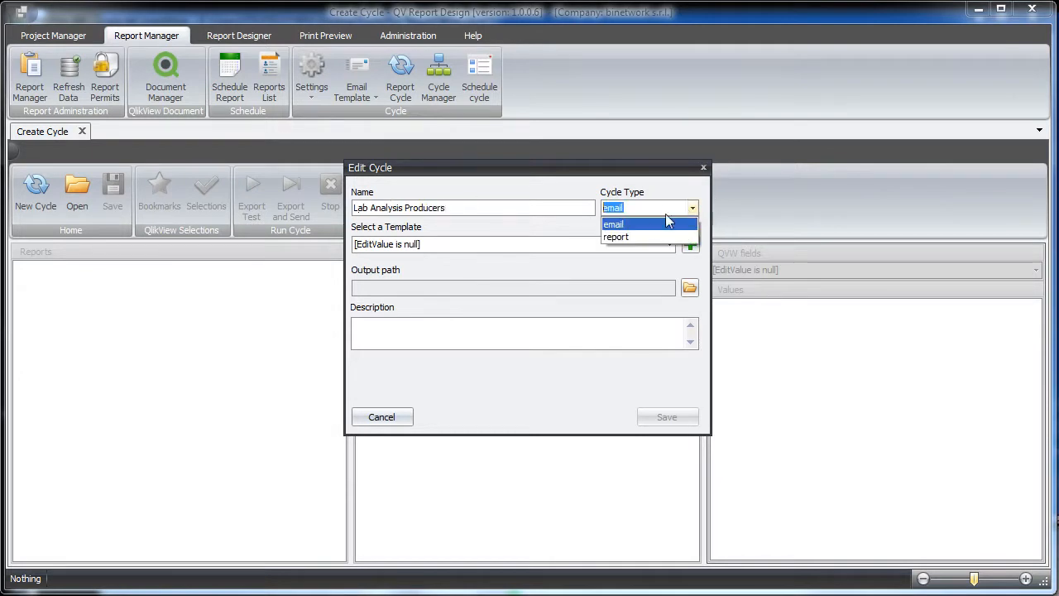
{"action": "left_click", "coordinate": [624, 238]}
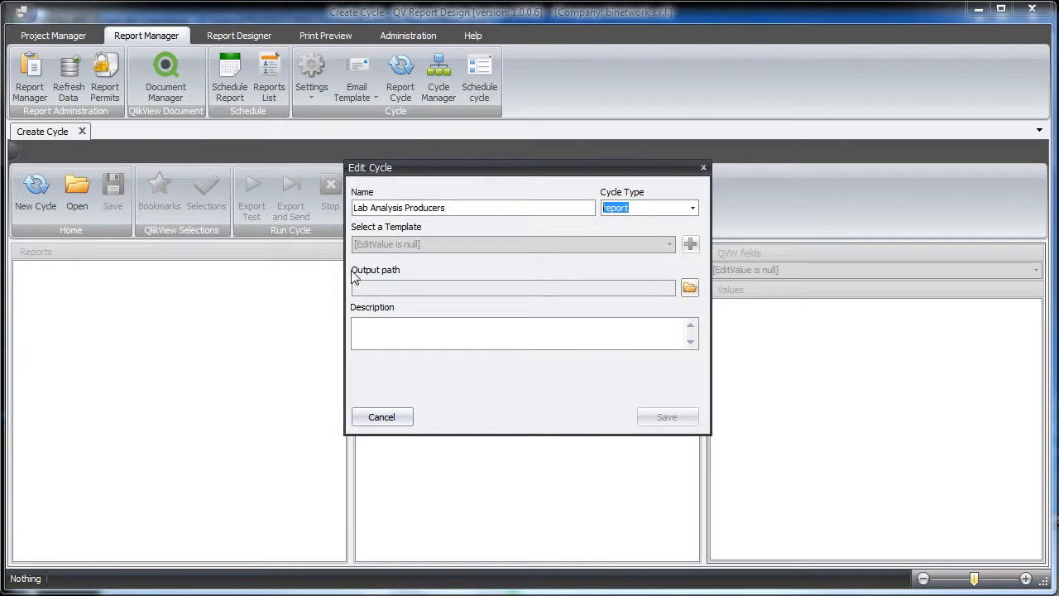
- Set the cycle's output path to the Demo folder on the Desktop and save the cycle definition
{"action": "left_click", "coordinate": [690, 288]}
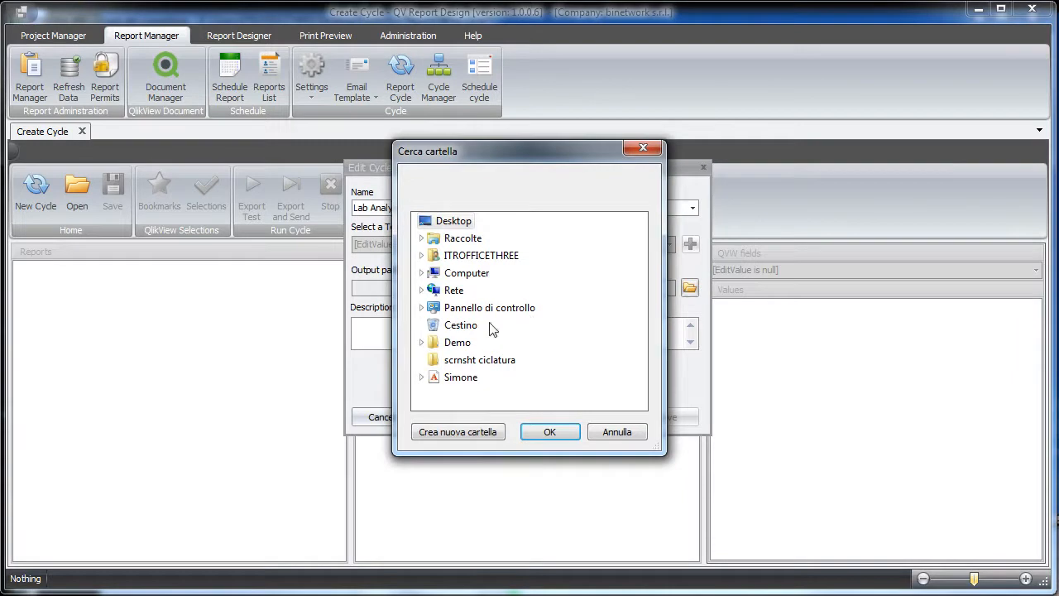
{"action": "left_click", "coordinate": [458, 344]}
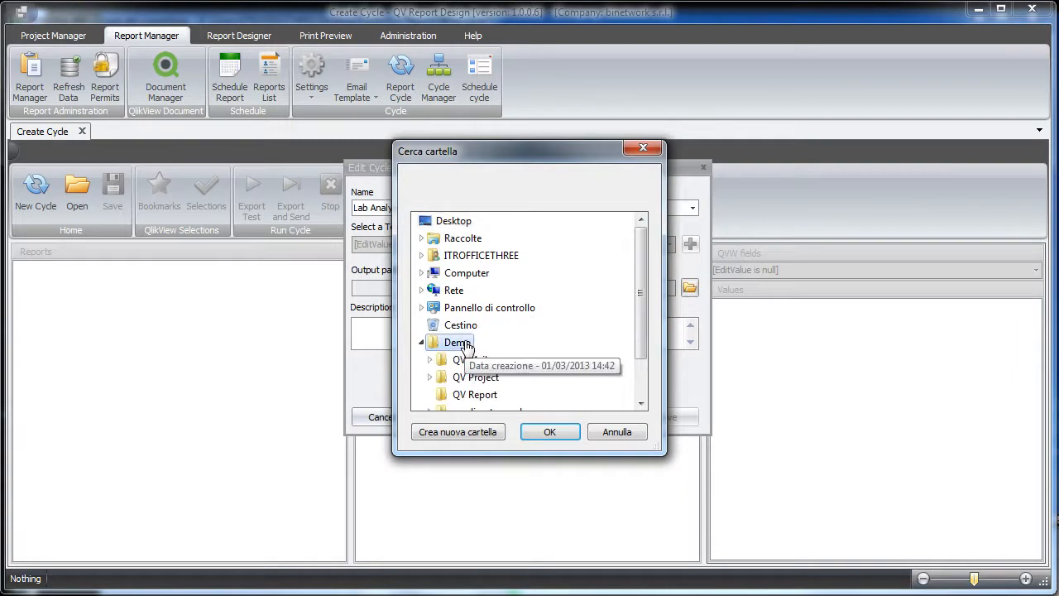
{"action": "left_click", "coordinate": [552, 433]}
{"action": "left_click", "coordinate": [662, 418]}
{"action": "left_click", "coordinate": [819, 505]}
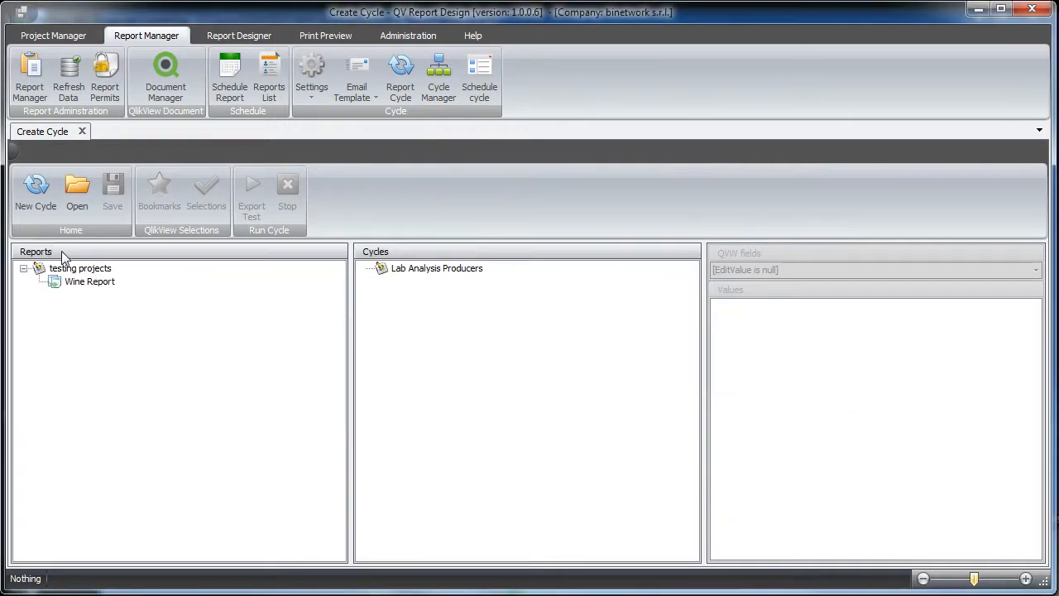
- Add the Wine Report from testing projects to the Lab Analysis Producers cycle
{"action": "left_click", "coordinate": [97, 286]}
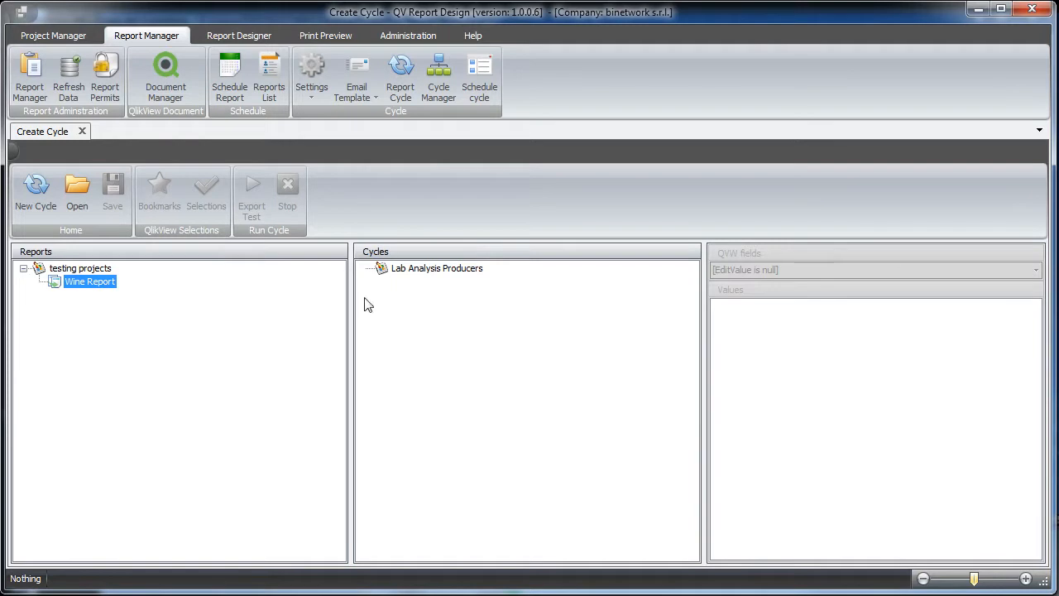
{"action": "left_click", "coordinate": [418, 273]}
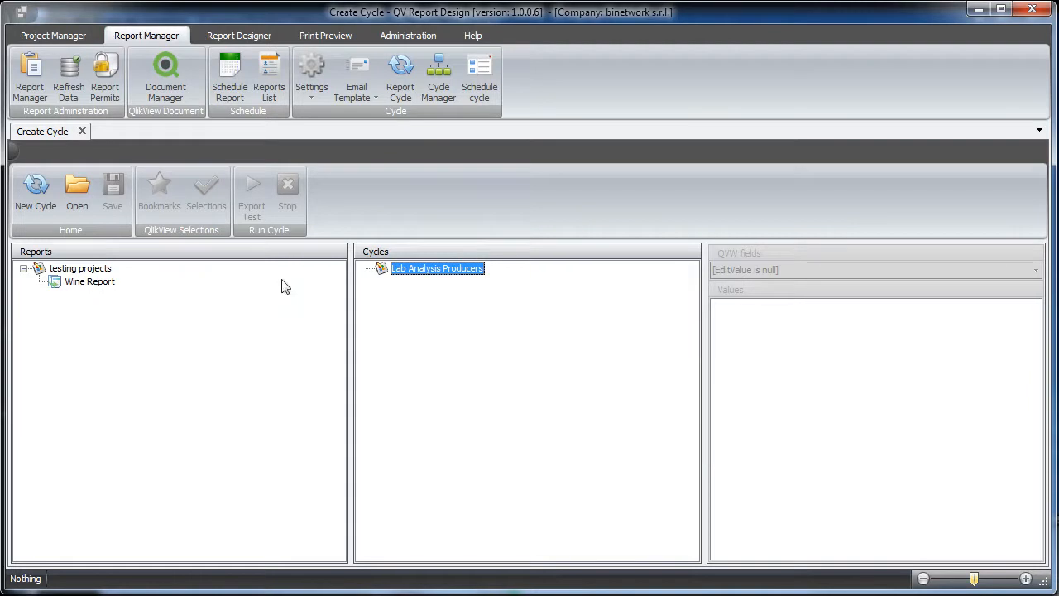
{"action": "left_click_drag", "start_coordinate": [83, 288], "coordinate": [443, 276]}
- Activate selections for the Wine Report inside the Lab Analysis Producers cycle
{"action": "left_click", "coordinate": [428, 285]}
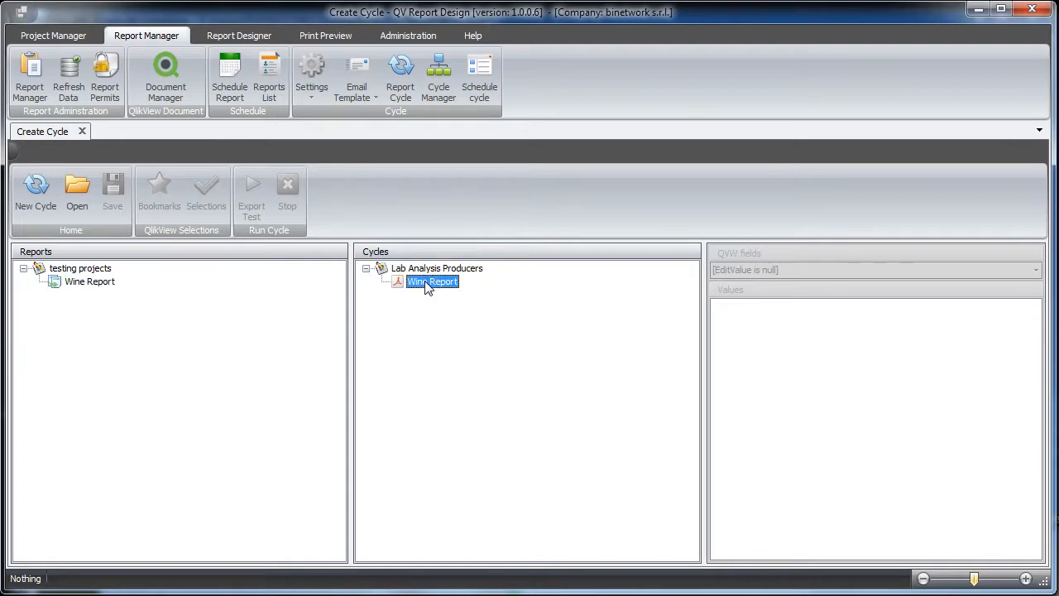
{"action": "right_click", "coordinate": [428, 285]}
{"action": "mouse_move", "coordinate": [430, 287]}
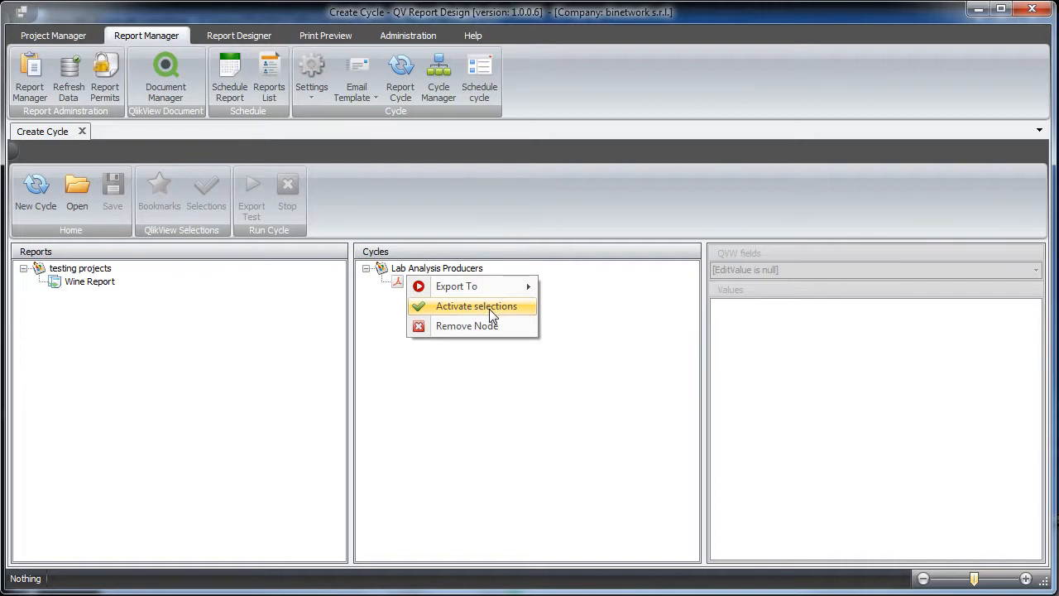
{"action": "left_click", "coordinate": [489, 307]}
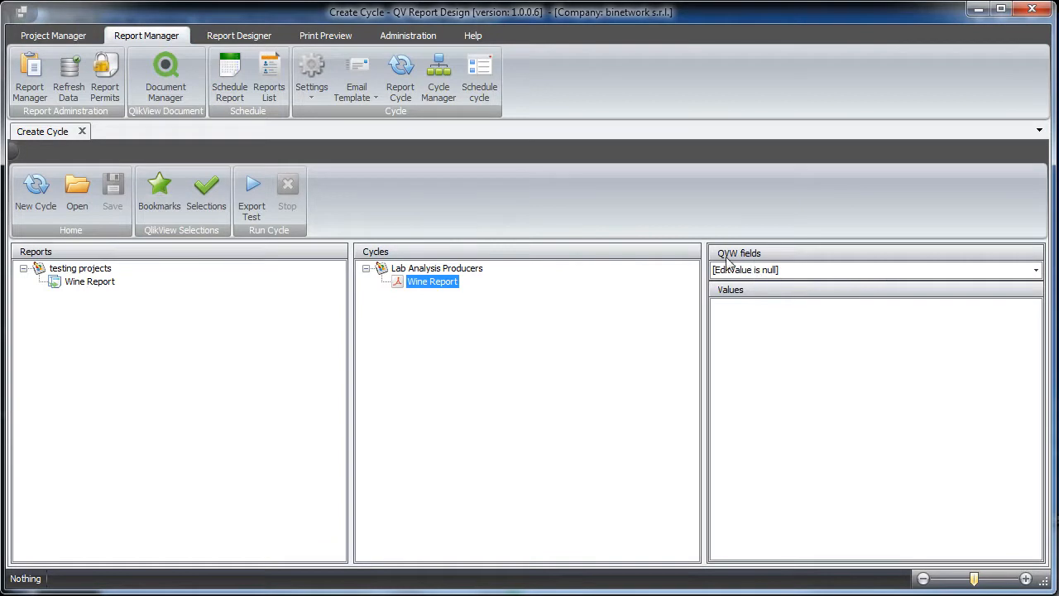
- Choose Producer as the QVW field whose values feed the cycle
{"action": "left_click", "coordinate": [1036, 270]}
{"action": "left_click_drag", "start_coordinate": [1033, 306], "coordinate": [1035, 358]}
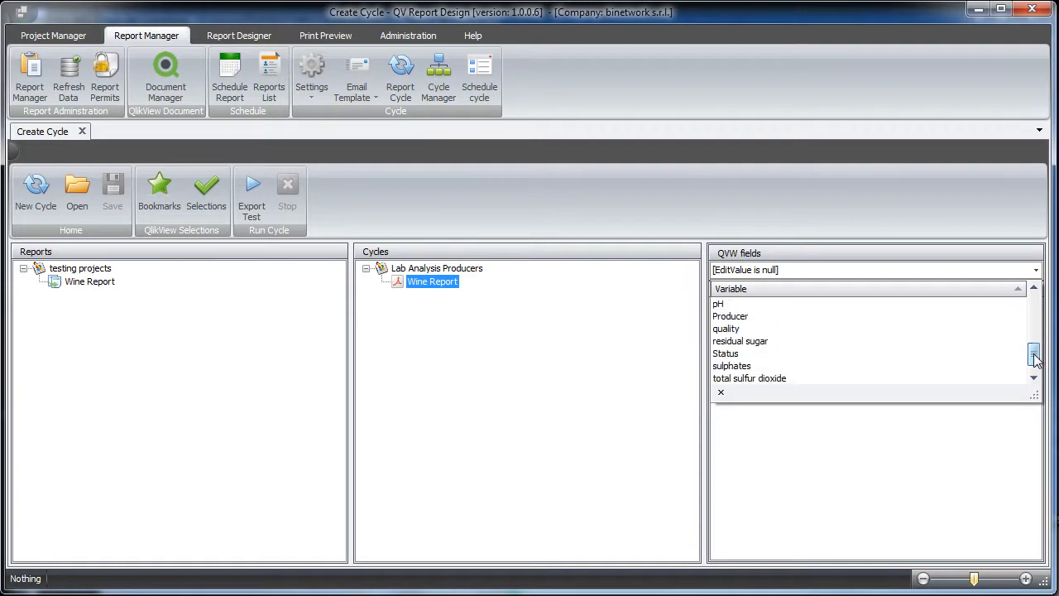
{"action": "left_click", "coordinate": [803, 319]}
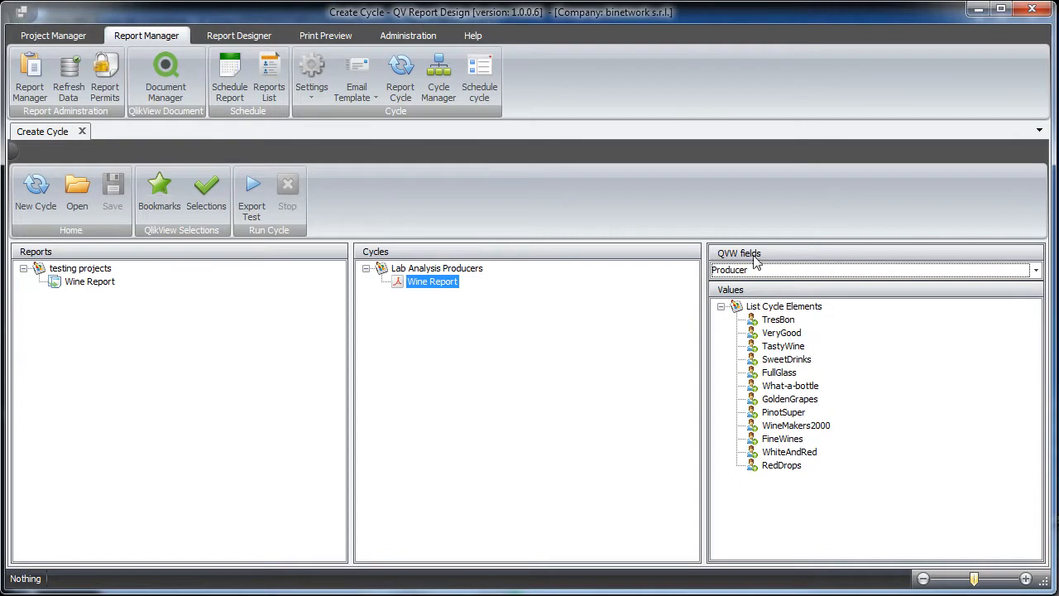
- Add all Producer values from TresBon through RedDrops to the Wine Report in the cycle
{"action": "left_click", "coordinate": [768, 324]}
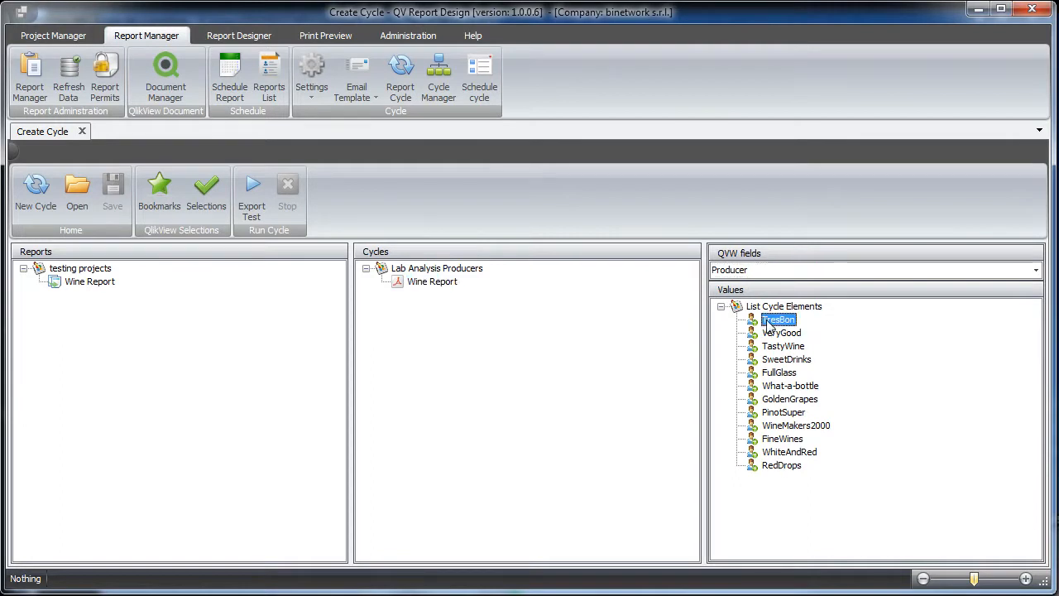
{"action": "left_click", "coordinate": [777, 468], "text": "shift"}
{"action": "left_click_drag", "start_coordinate": [778, 468], "coordinate": [432, 288]}
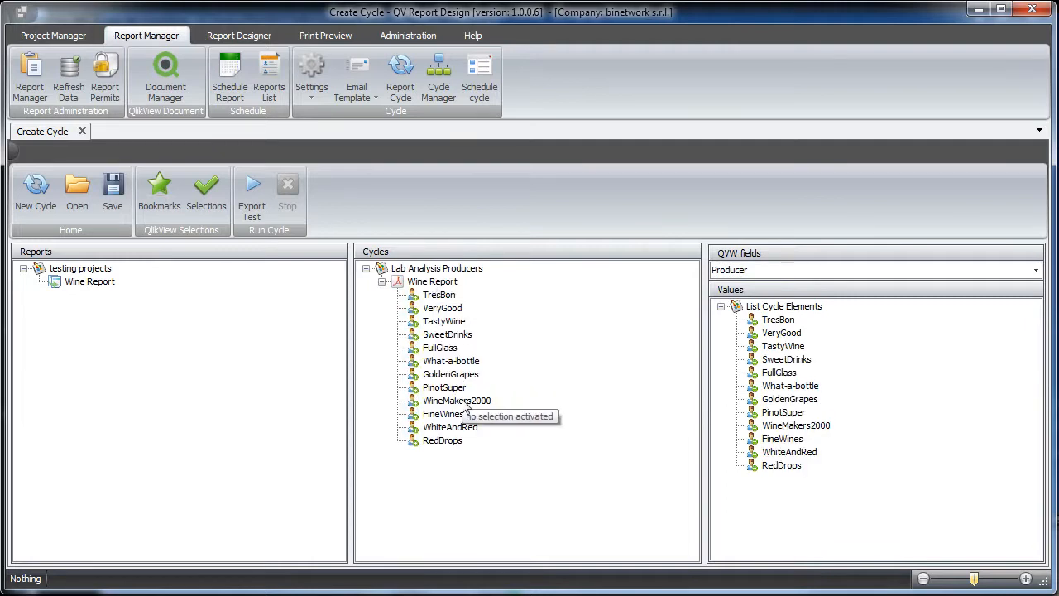
- Save the Lab Analysis Producers cycle and run an export test of it
{"action": "left_click", "coordinate": [114, 205]}
{"action": "left_click", "coordinate": [825, 500]}
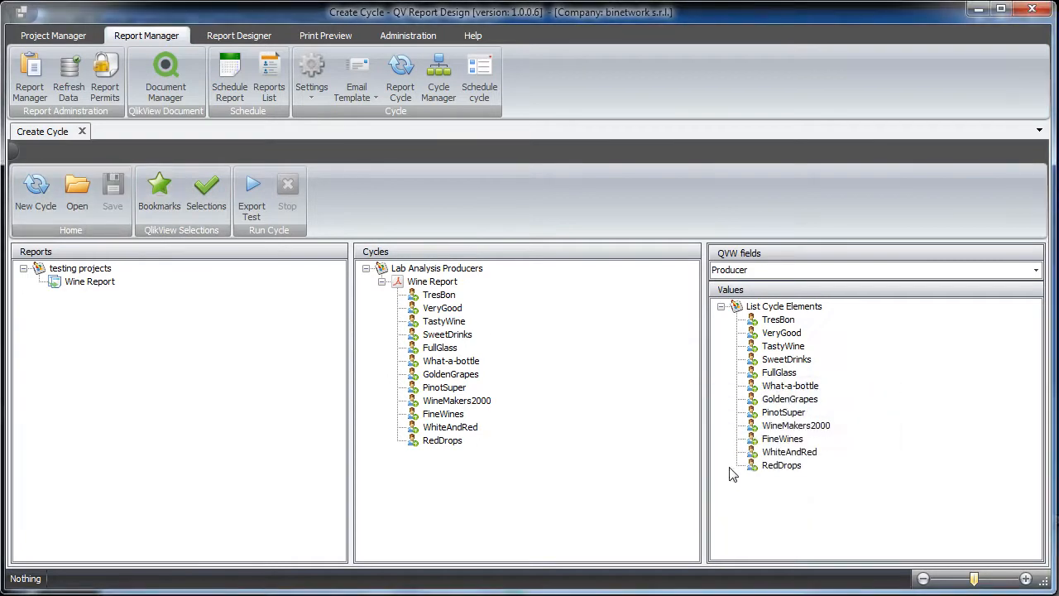
{"action": "left_click", "coordinate": [261, 212]}
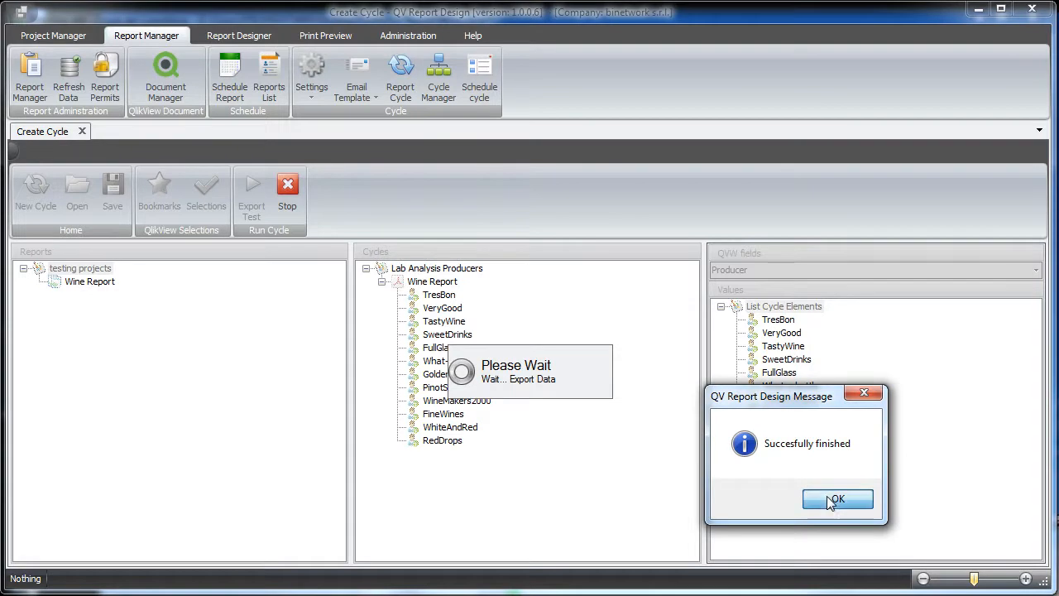
{"action": "left_click", "coordinate": [824, 501]}
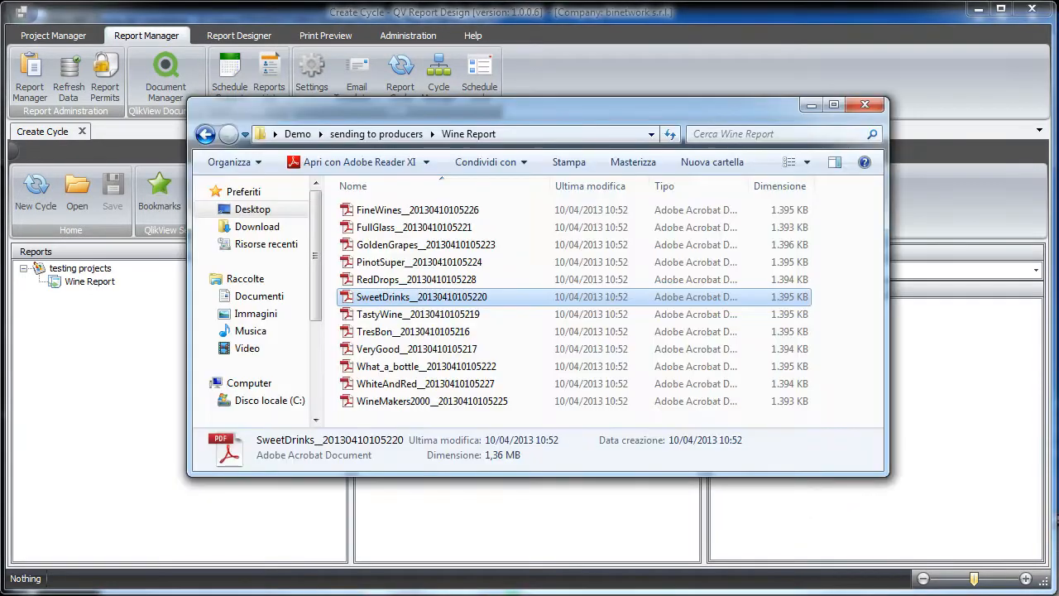
- In Windows Explorer, open the Wine Report folder inside Demo > Lab Analysis Producers
{"action": "left_click", "coordinate": [298, 135]}
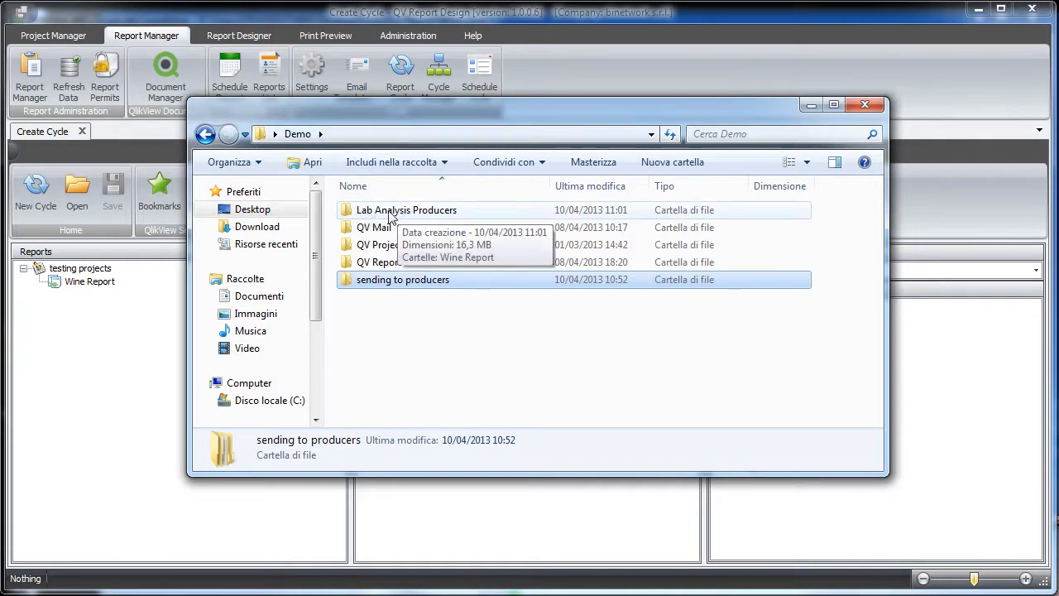
{"action": "double_click", "coordinate": [422, 212]}
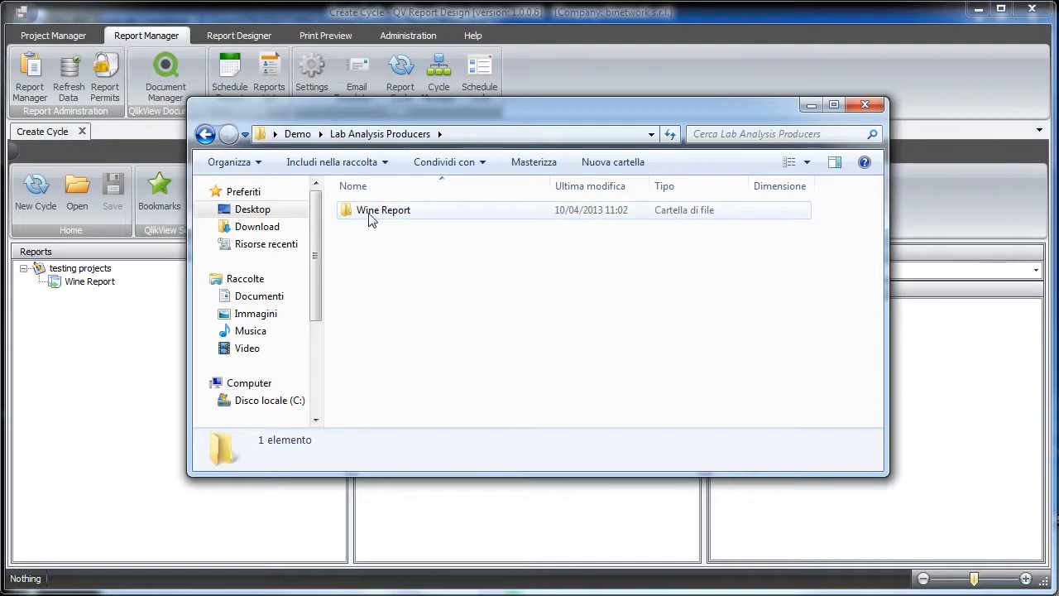
{"action": "double_click", "coordinate": [398, 212]}
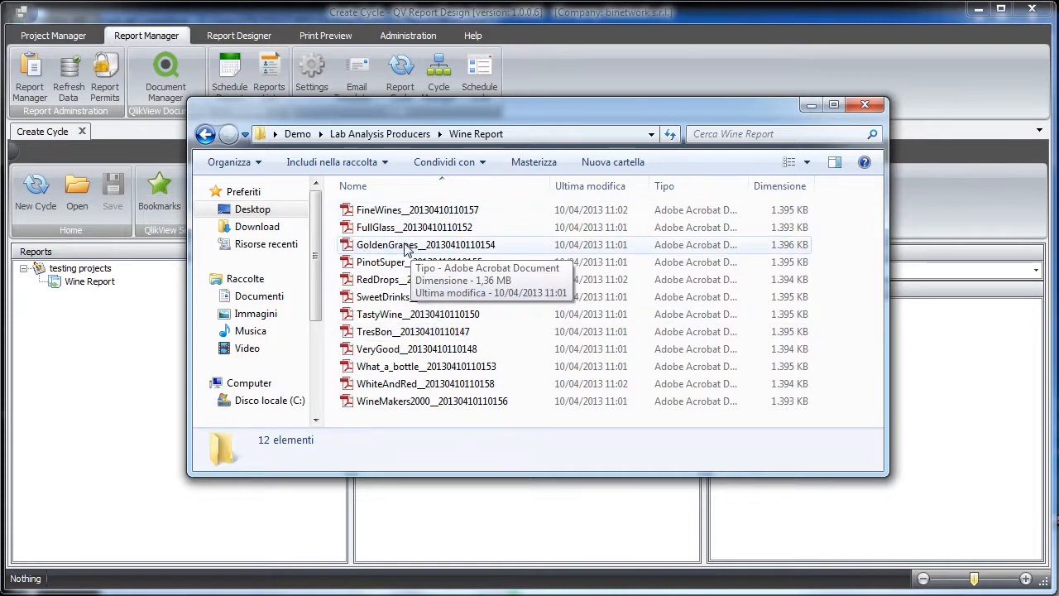
- Open the exported GoldenGrapes PDF, review its wine rows and average values, and close it
{"action": "double_click", "coordinate": [394, 246]}
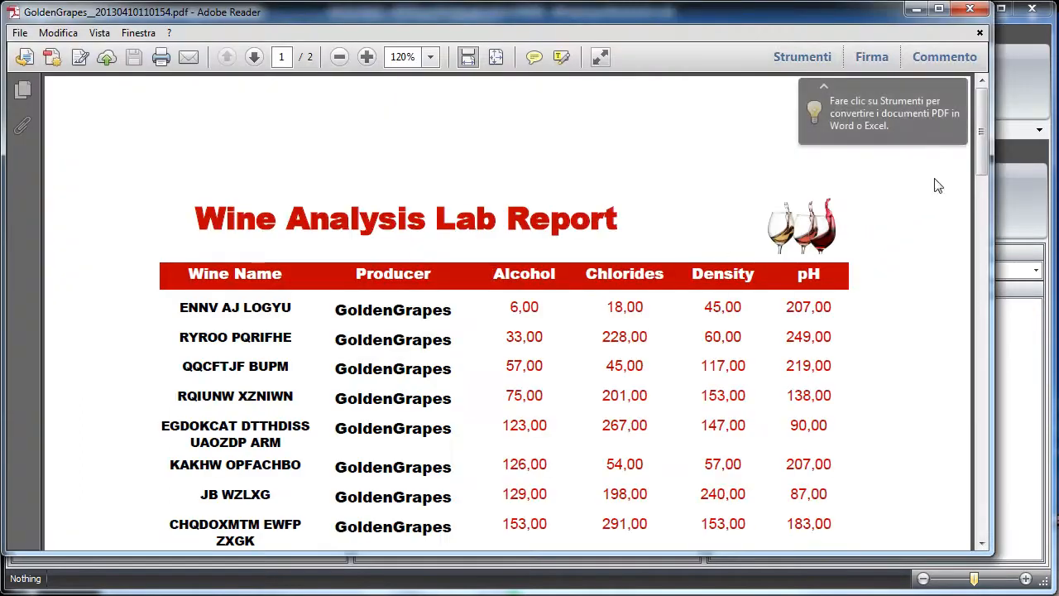
{"action": "left_click_drag", "start_coordinate": [978, 131], "coordinate": [989, 169]}
{"action": "scroll", "coordinate": [568, 370], "scroll_direction": "down", "scroll_amount": 10}
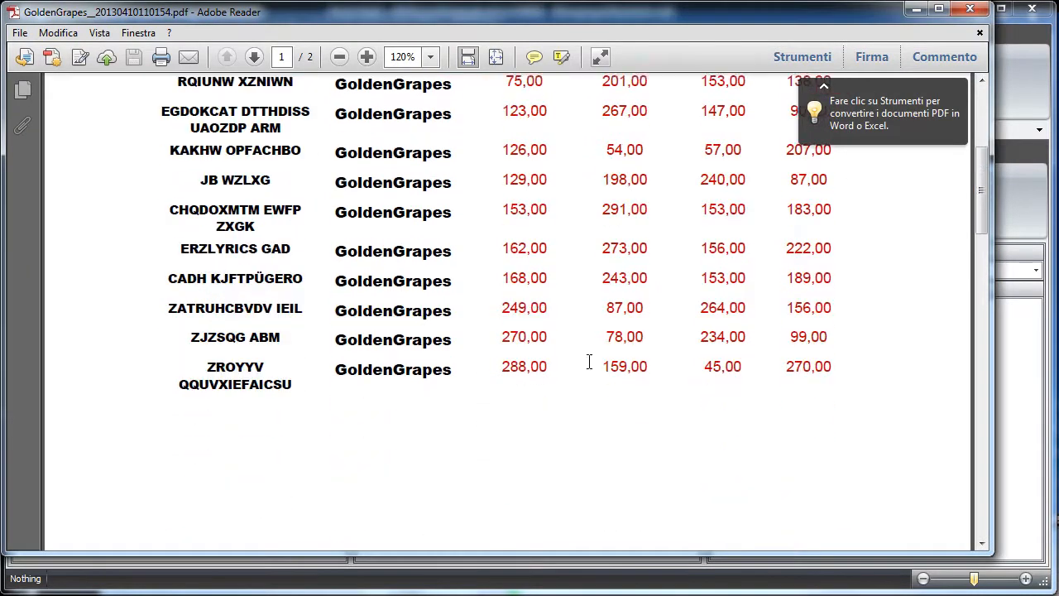
{"action": "scroll", "coordinate": [648, 383], "scroll_direction": "down", "scroll_amount": 2}
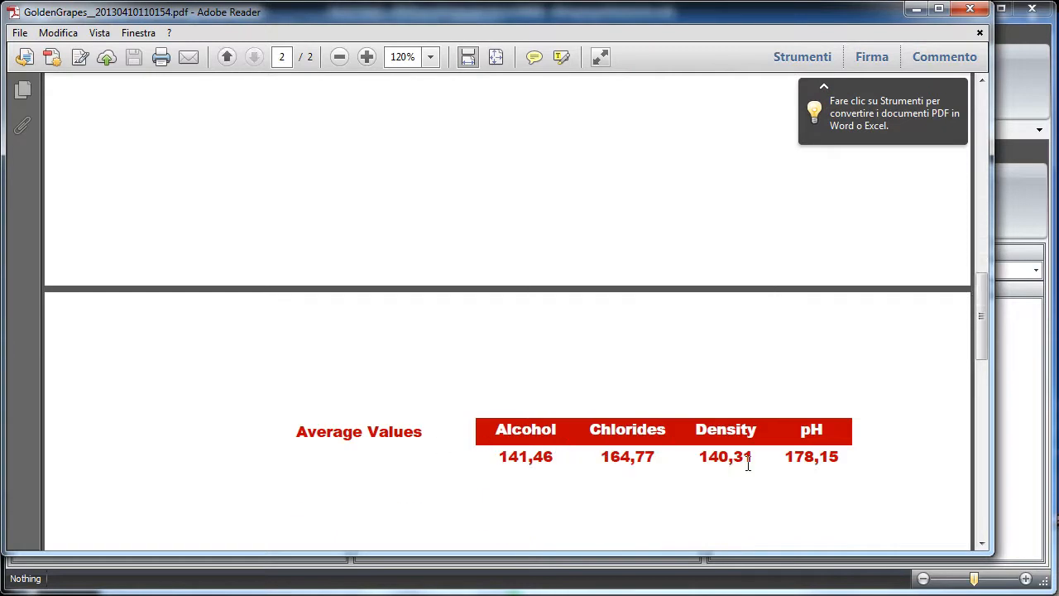
{"action": "left_click", "coordinate": [969, 10]}
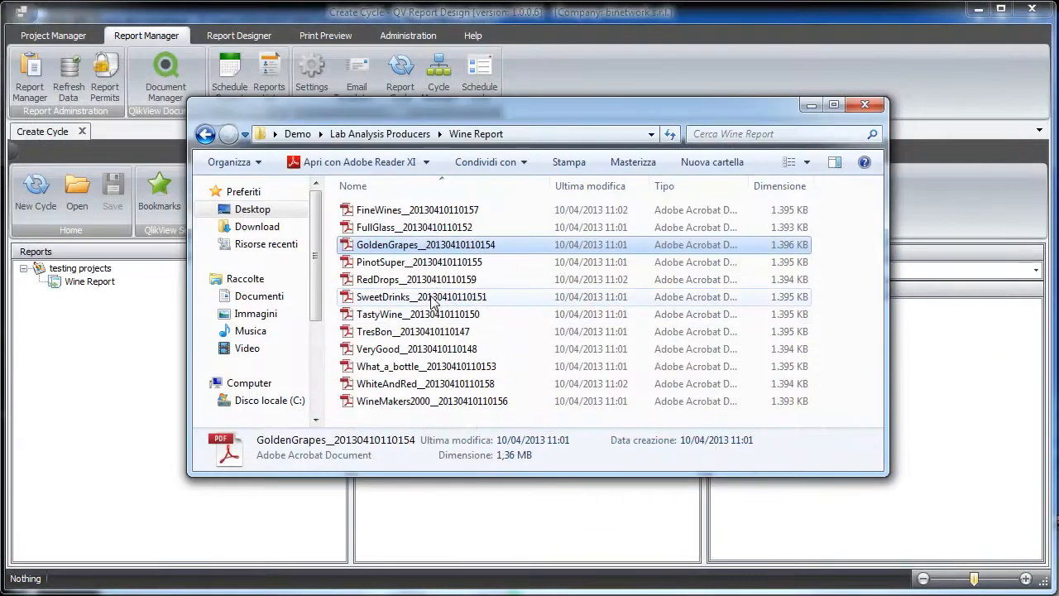
- Check the exported SweetDrinks PDF down to its average values, and close both the document and the export folder
{"action": "double_click", "coordinate": [432, 298]}
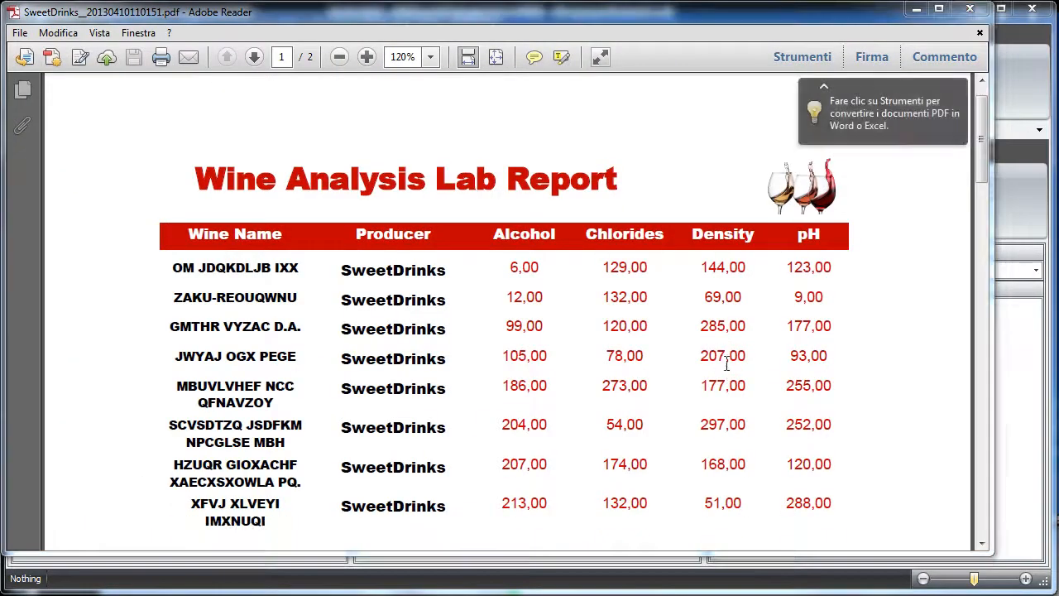
{"action": "left_click_drag", "start_coordinate": [976, 134], "coordinate": [1005, 324]}
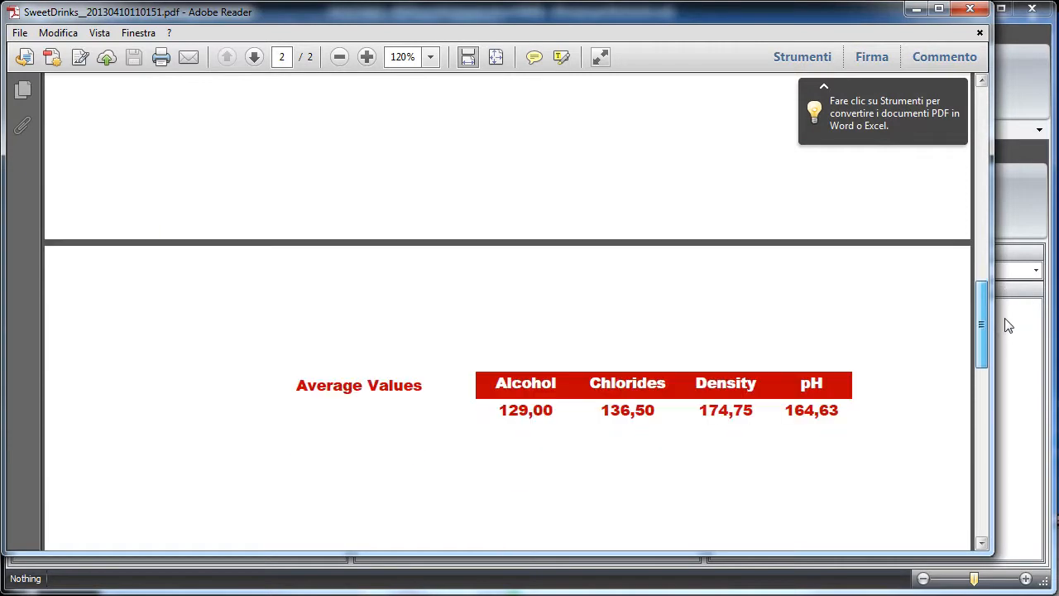
{"action": "left_click", "coordinate": [970, 10]}
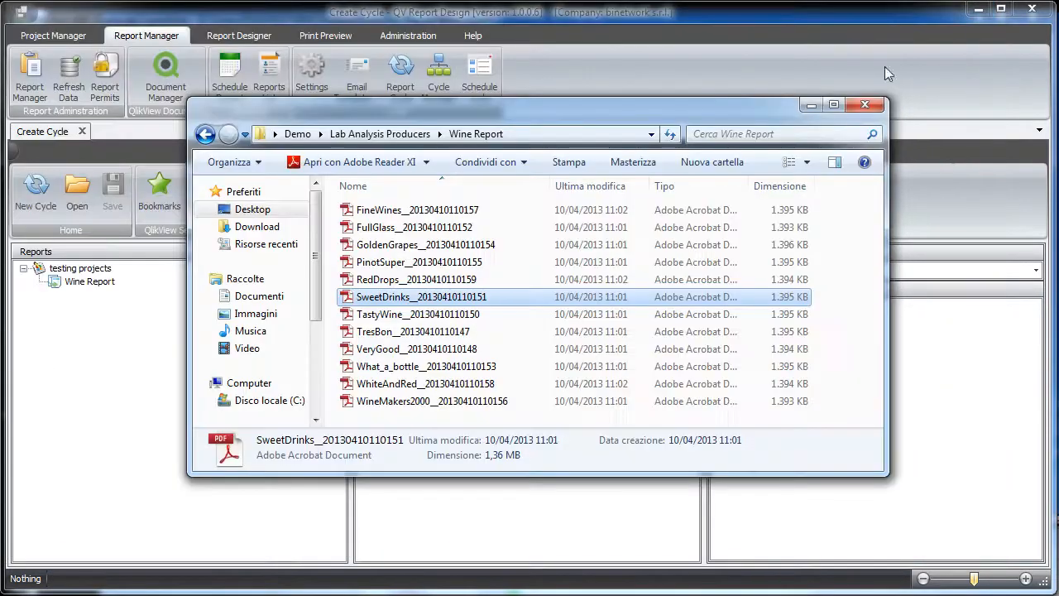
{"action": "left_click", "coordinate": [866, 105]}
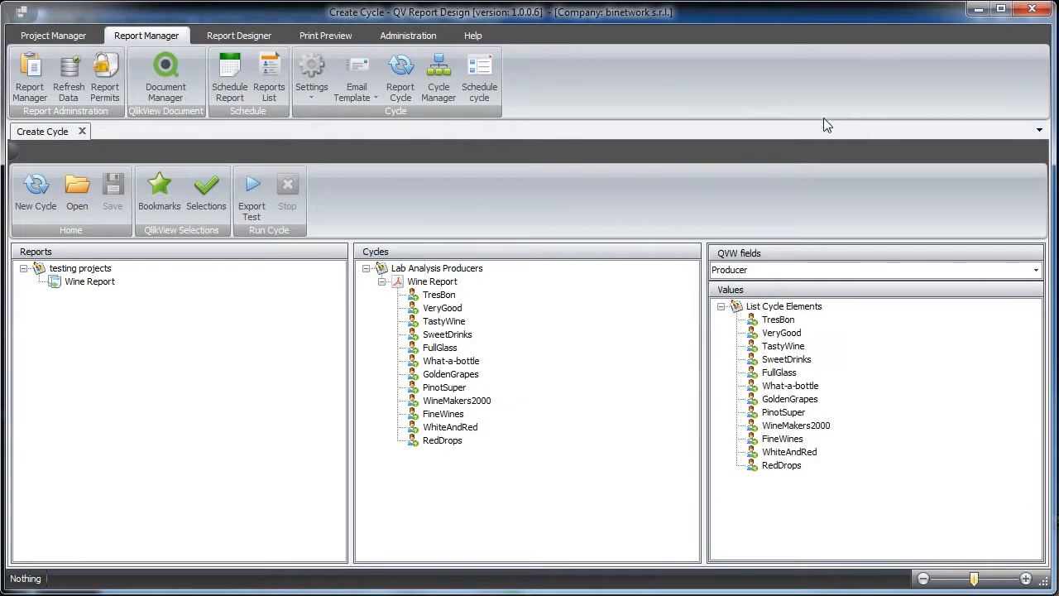